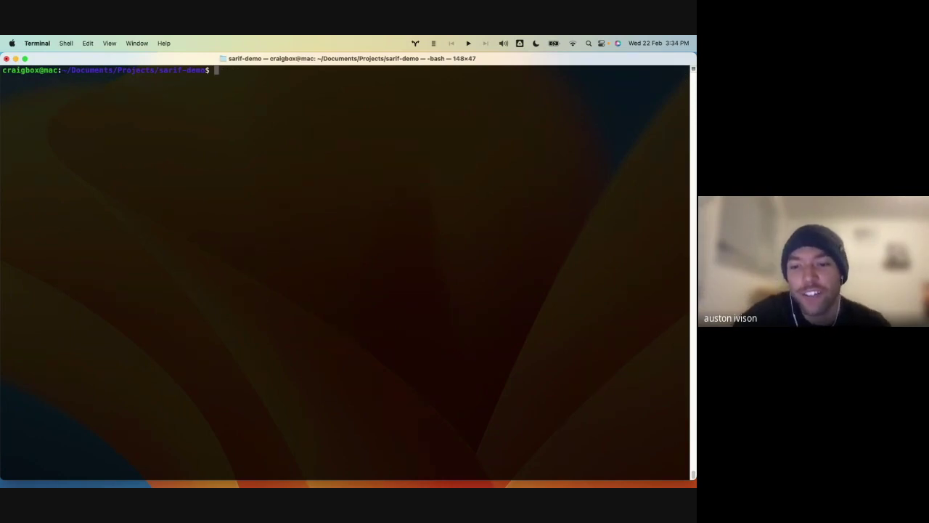
- Run a Kubescape scan of the cluster against the NSA framework with "kubescape scan framework nsa"
type("kubescap")
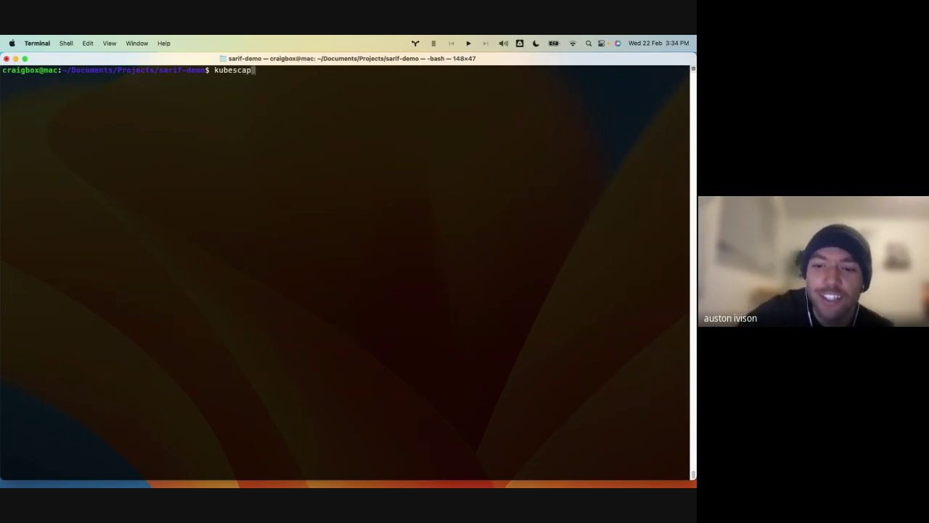
type("e scan framework nsa")
key("Return")
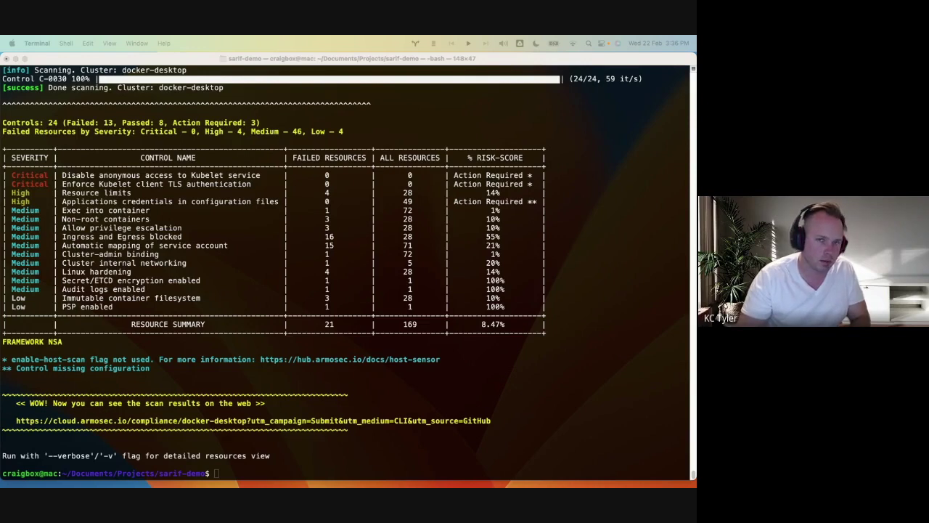
- Clear the terminal and rerun the NSA framework scan with the --enable-host-scan flag
left_click(297, 211)
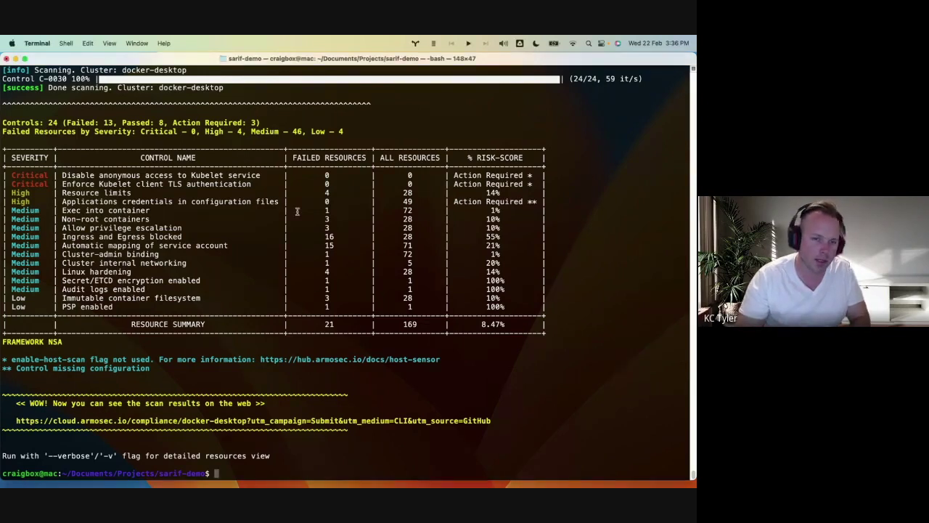
key("super+k")
key("Up")
type("--enable-host-scan")
key("Return")
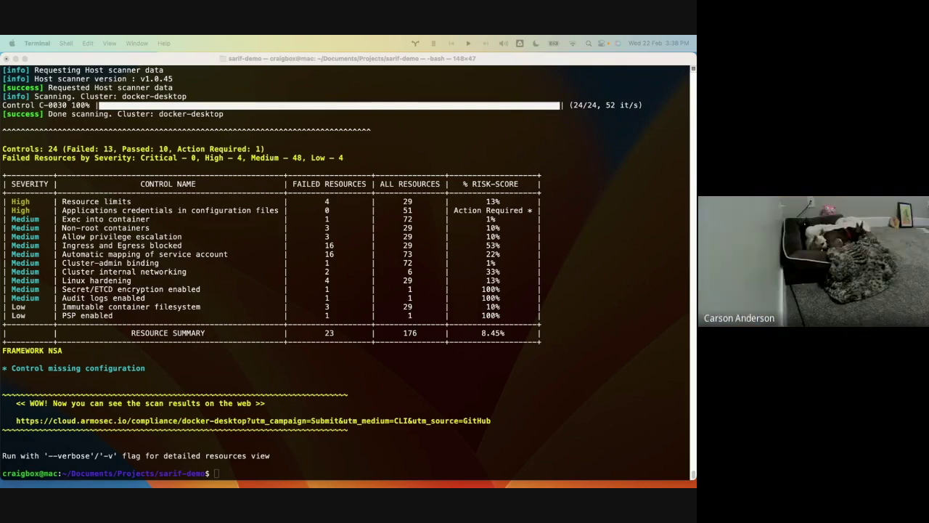
- Switch to Chrome and look through the README of the kubescape/kubescape repository on GitHub
key("super+Tab")
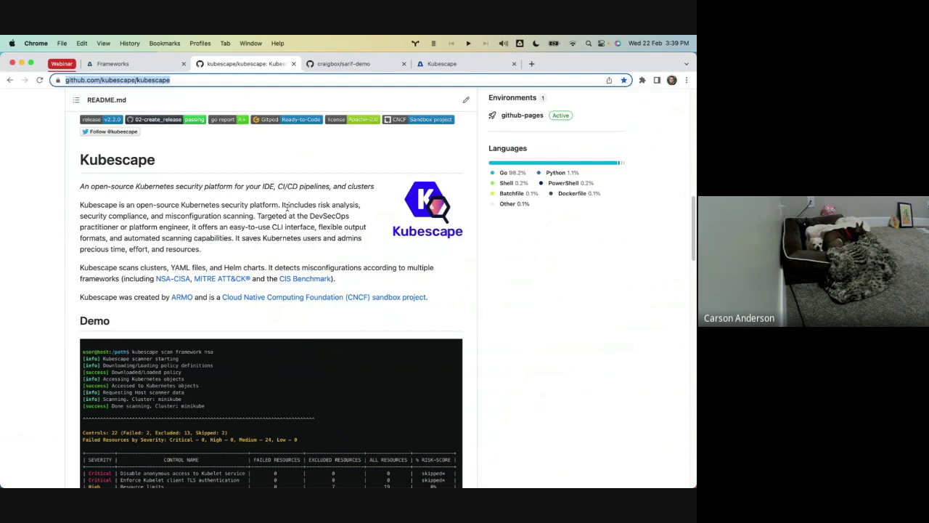
scroll(298, 210, "down", 10)
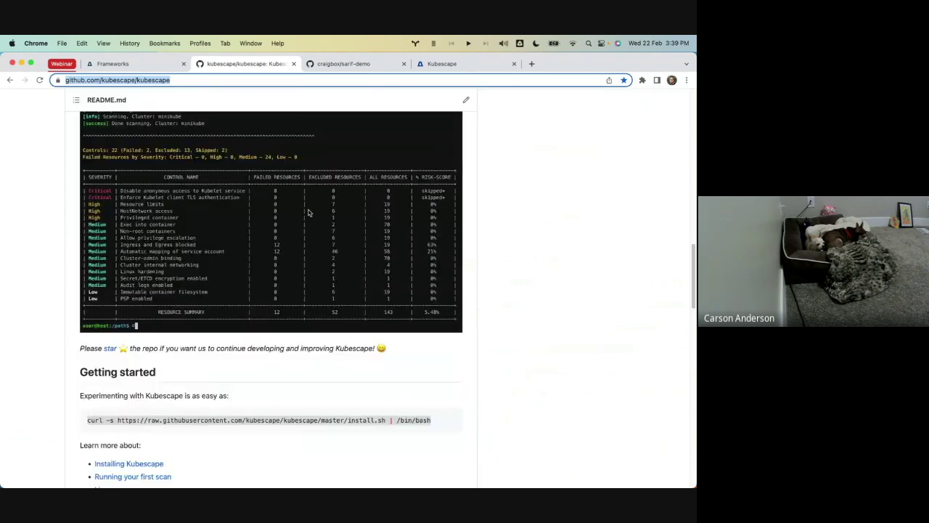
scroll(309, 213, "down", 15)
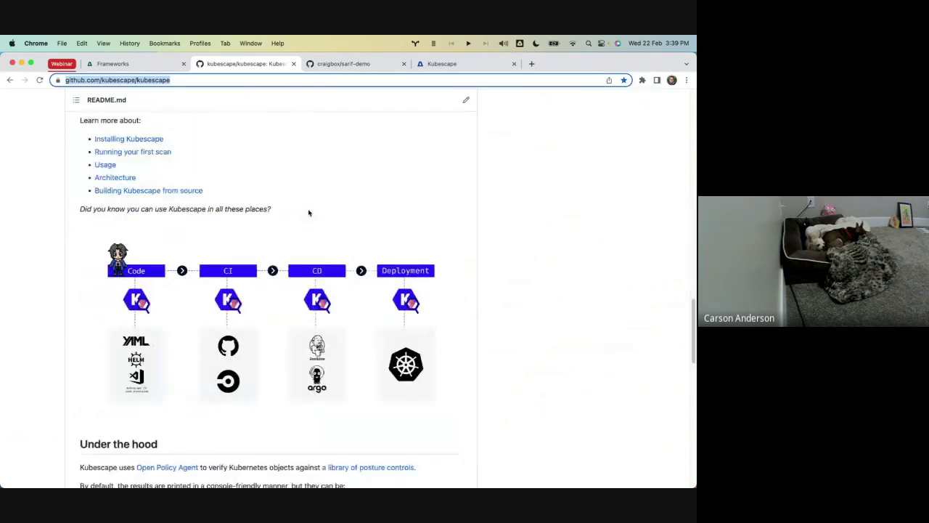
scroll(309, 212, "down", 6)
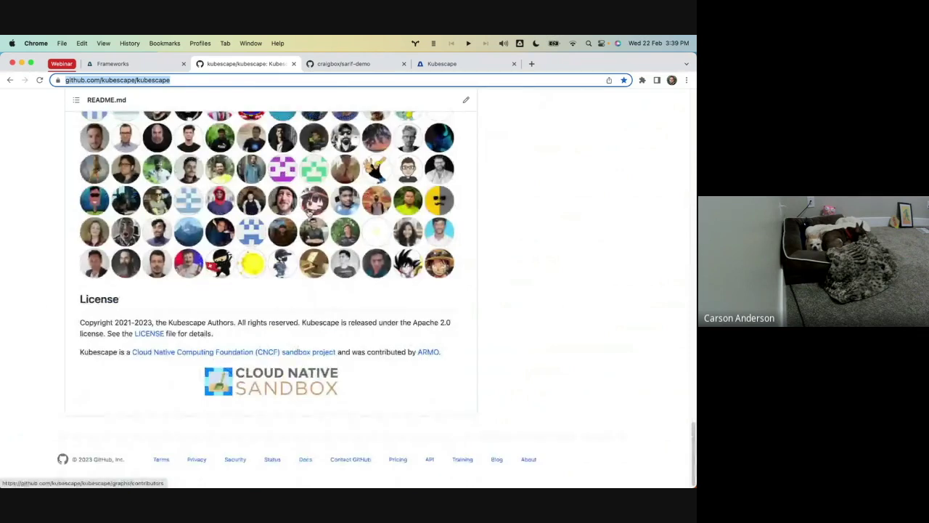
scroll(310, 213, "up", 8)
scroll(309, 213, "up", 20)
- Select the docker-desktop cluster on the ARMO dashboard and review the failed resources of its Resource limits control
left_click(458, 64)
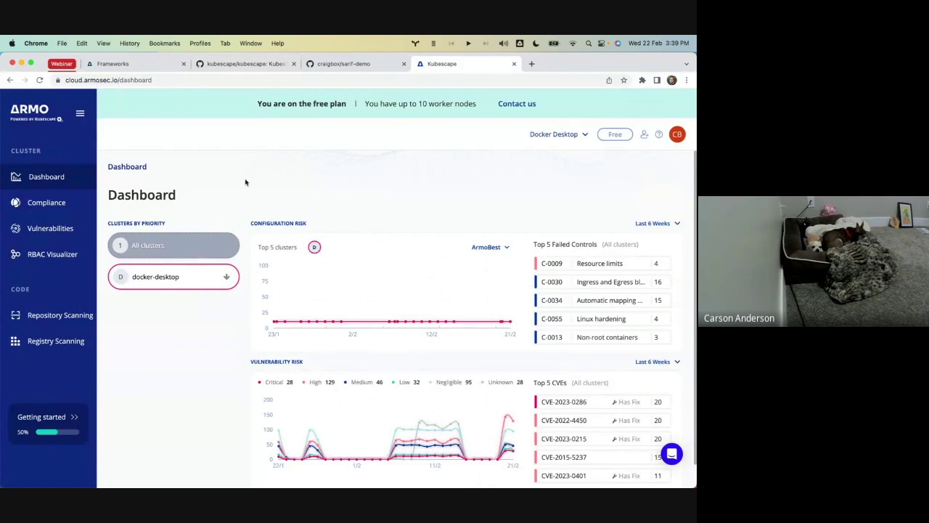
left_click(175, 279)
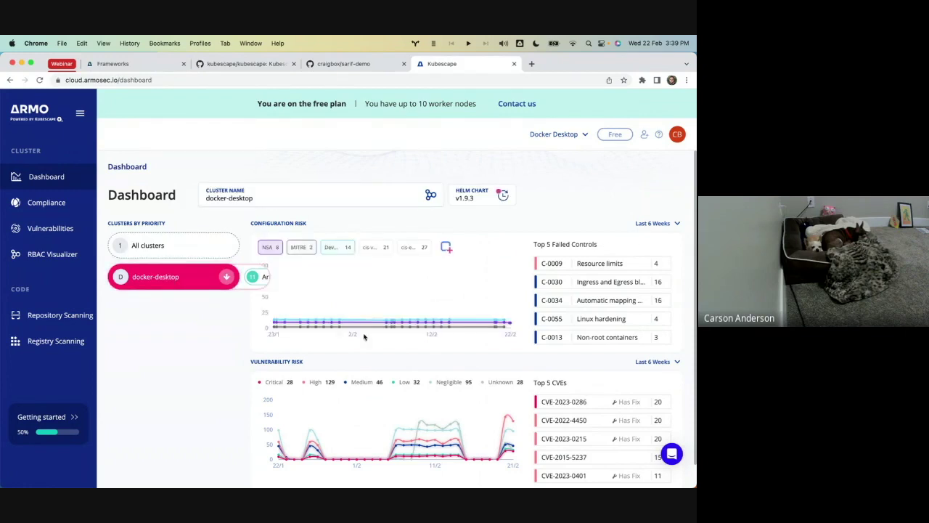
left_click(599, 265)
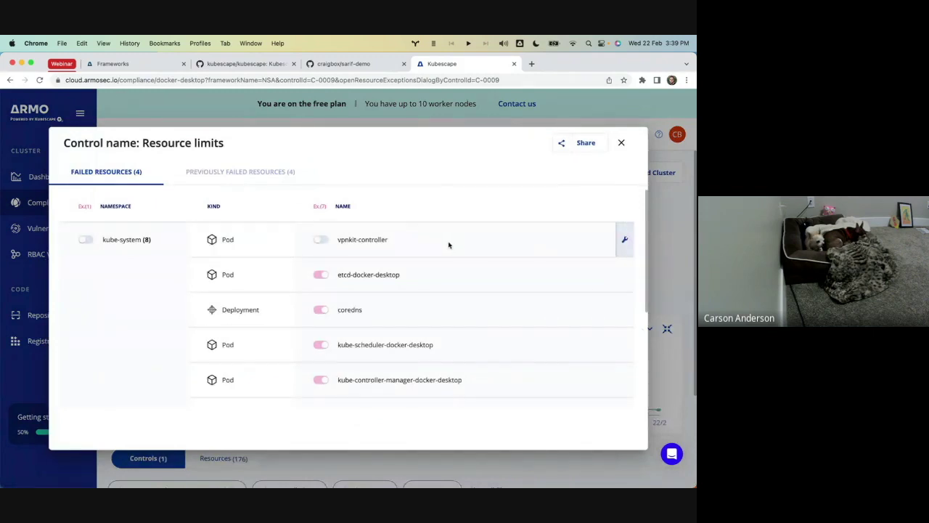
scroll(444, 272, "down", 2)
scroll(446, 274, "down", 4)
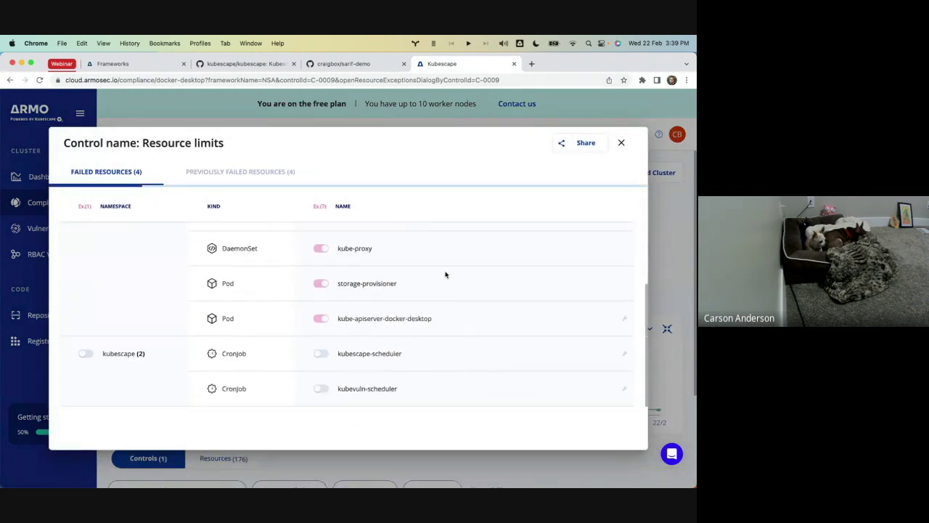
scroll(445, 275, "down", 1)
scroll(446, 275, "down", 1)
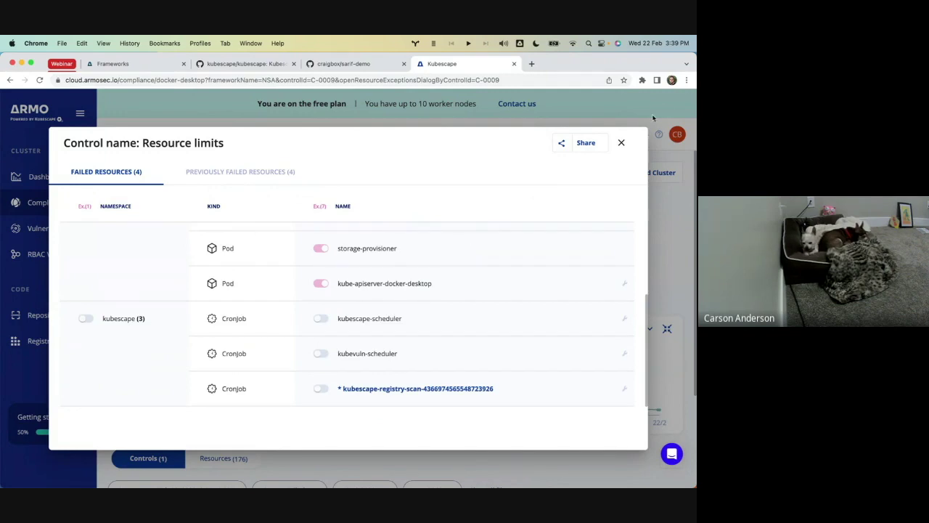
left_click(623, 142)
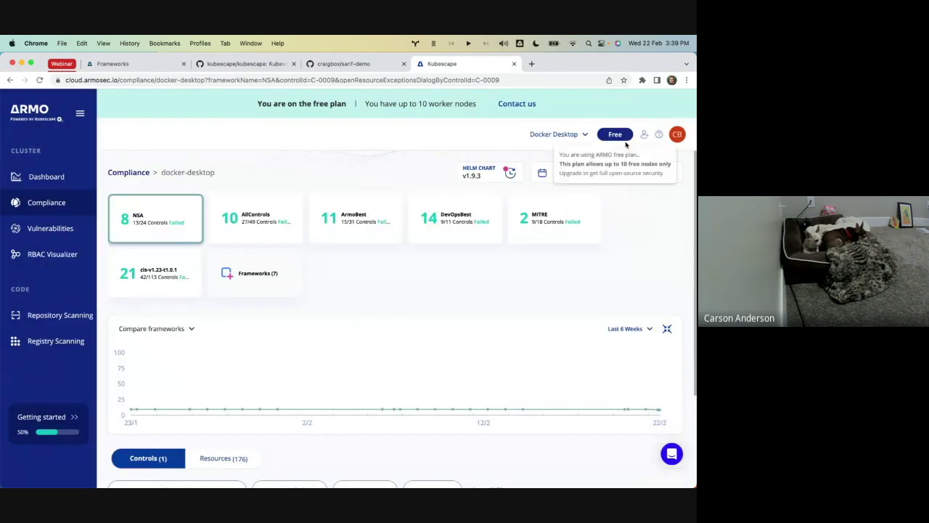
- Reopen the failed resources of control C-0009 from the compliance controls table, then close them
scroll(614, 207, "down", 4)
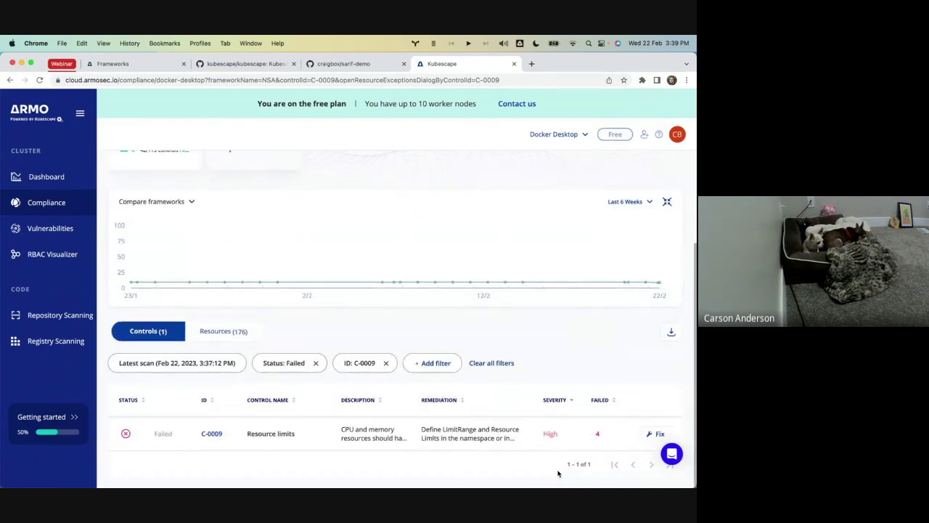
left_click(486, 433)
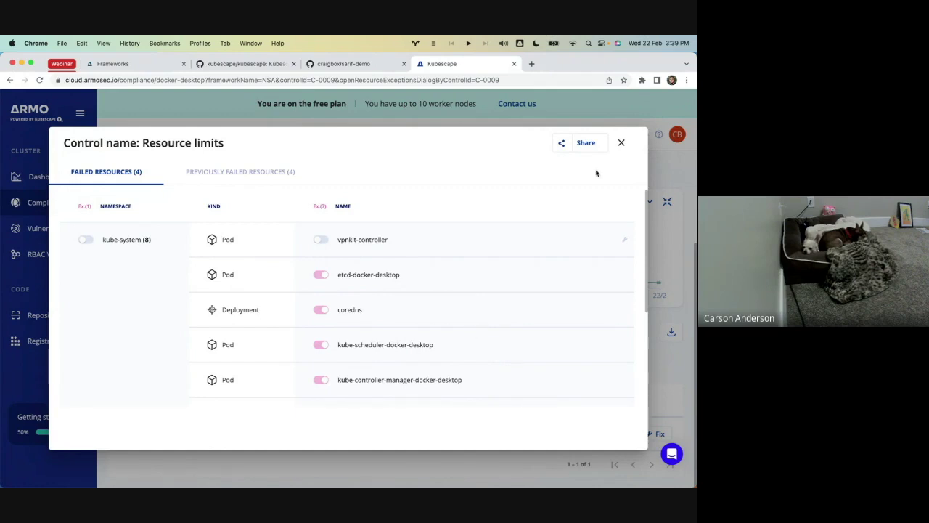
left_click(621, 144)
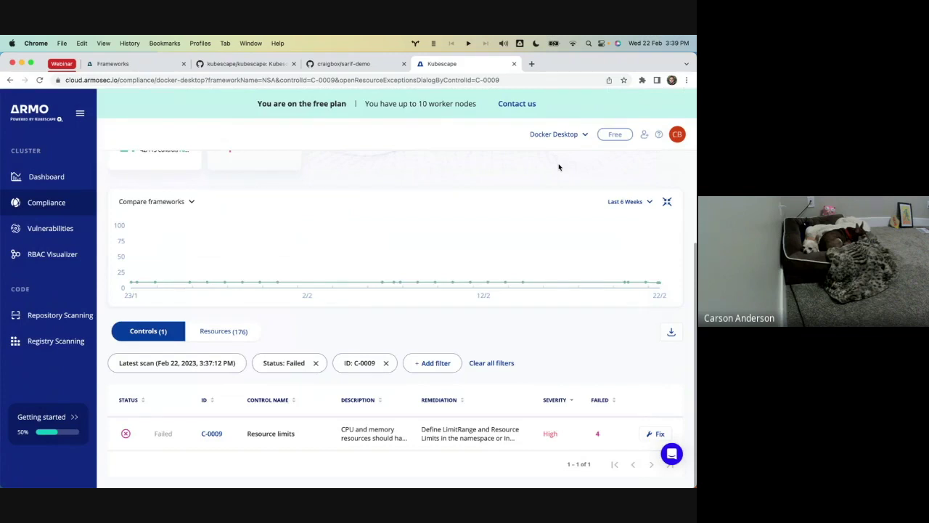
- Show the latest NSA scan's results by resource and examine the failures listed for each resource
left_click(230, 331)
scroll(399, 330, "down", 2)
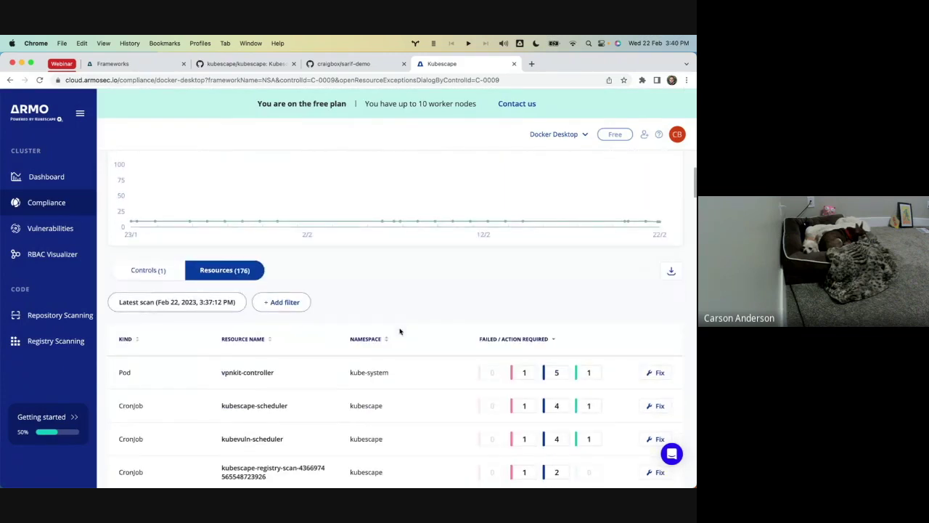
scroll(399, 331, "down", 1)
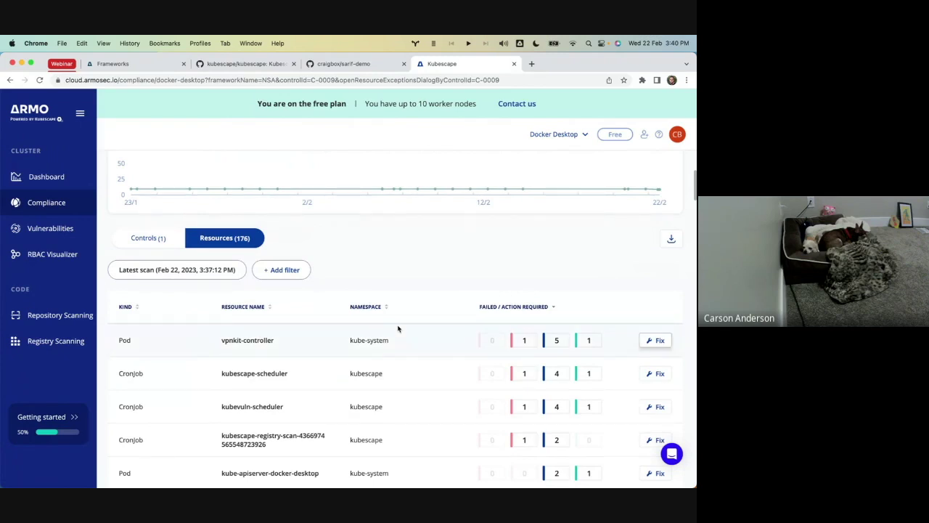
scroll(398, 329, "up", 7)
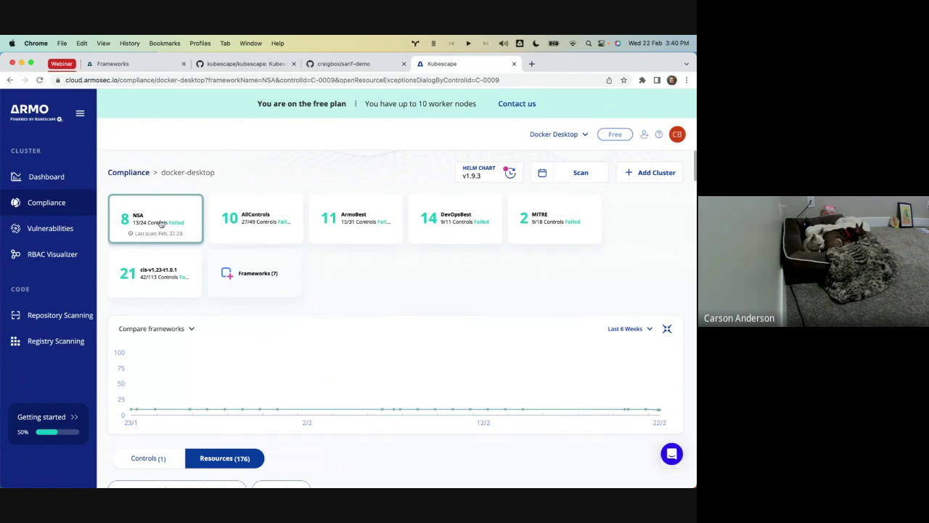
- Reopen docker-desktop from the Compliance cluster list and examine its failed NSA controls and six-week risk trend
left_click(58, 206)
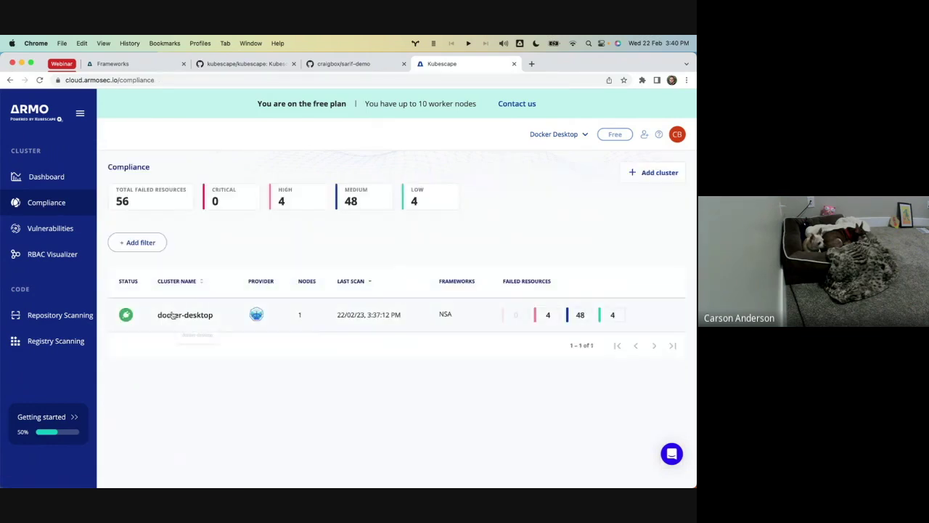
left_click(174, 315)
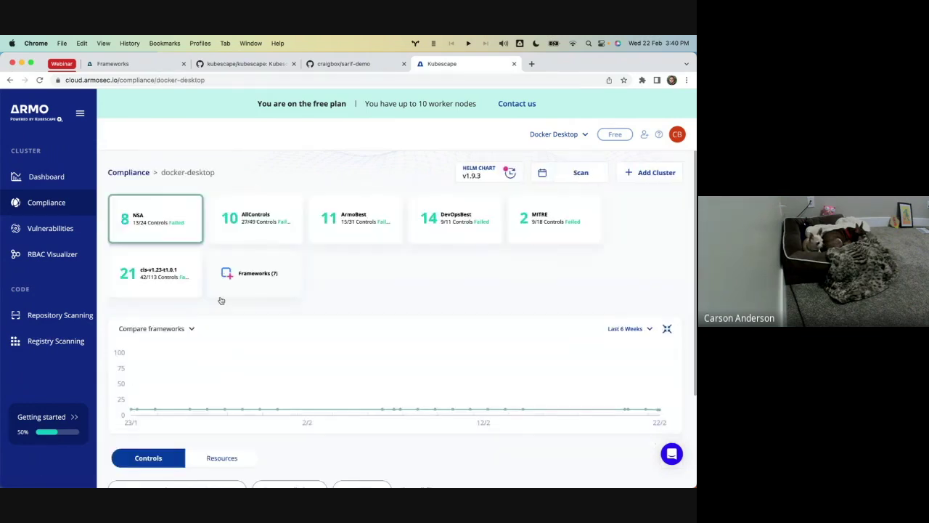
scroll(223, 300, "down", 10)
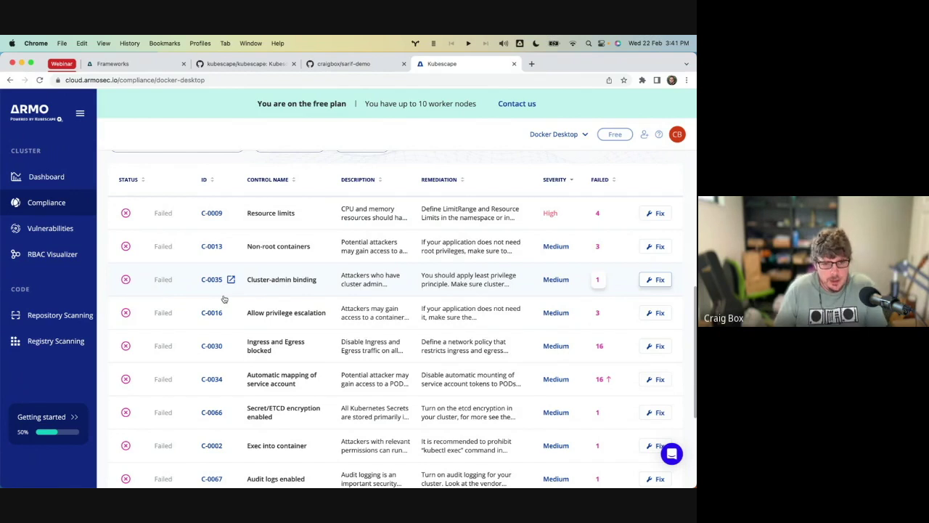
scroll(222, 301, "up", 3)
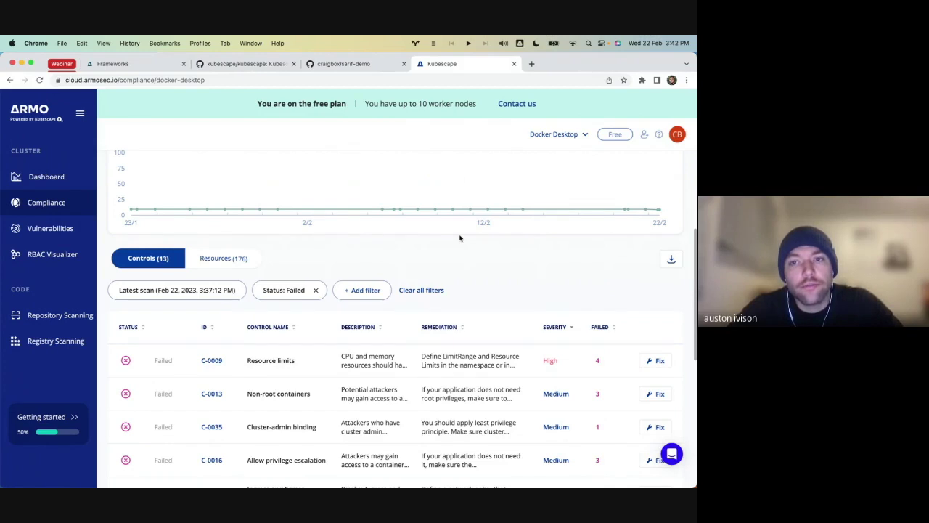
scroll(460, 238, "up", 5)
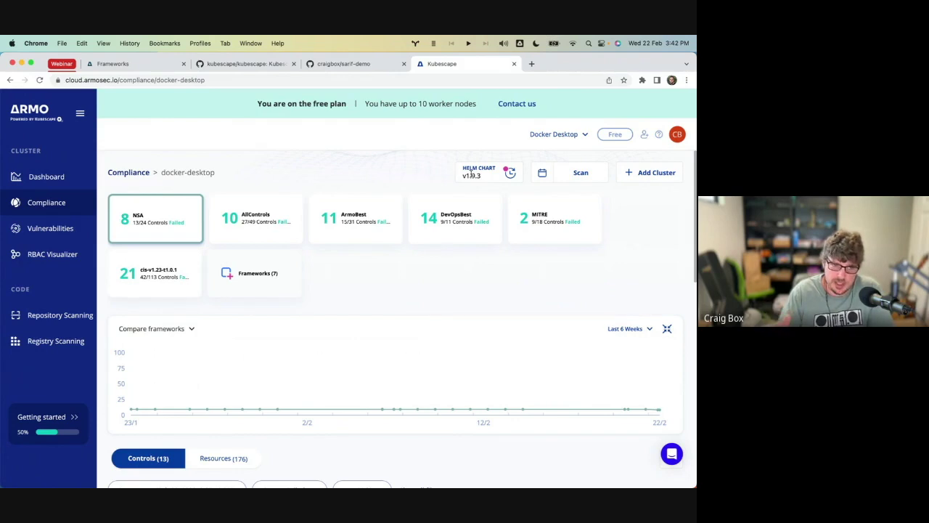
mouse_move(476, 409)
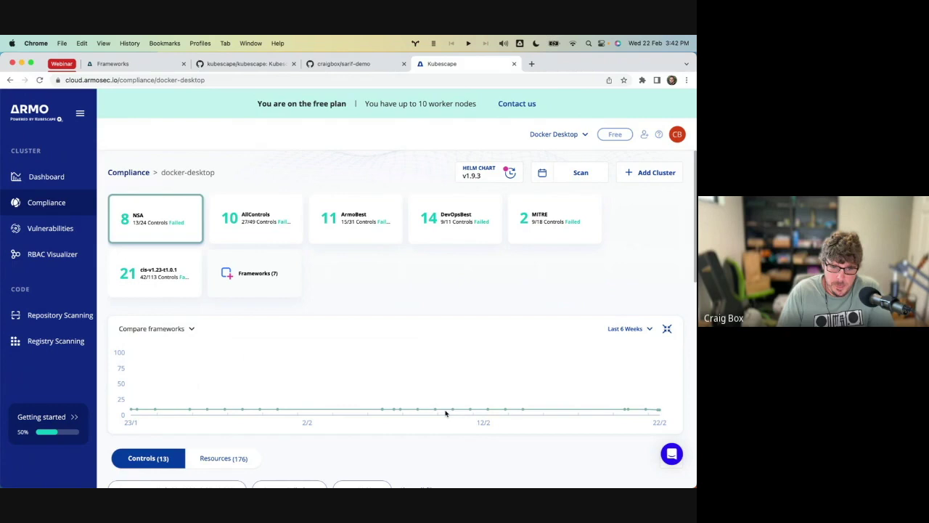
mouse_move(419, 409)
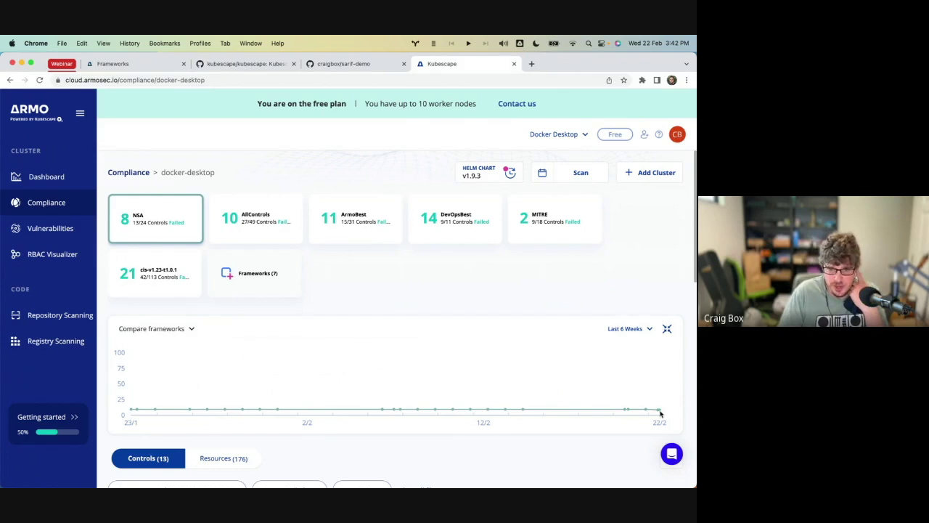
mouse_move(649, 412)
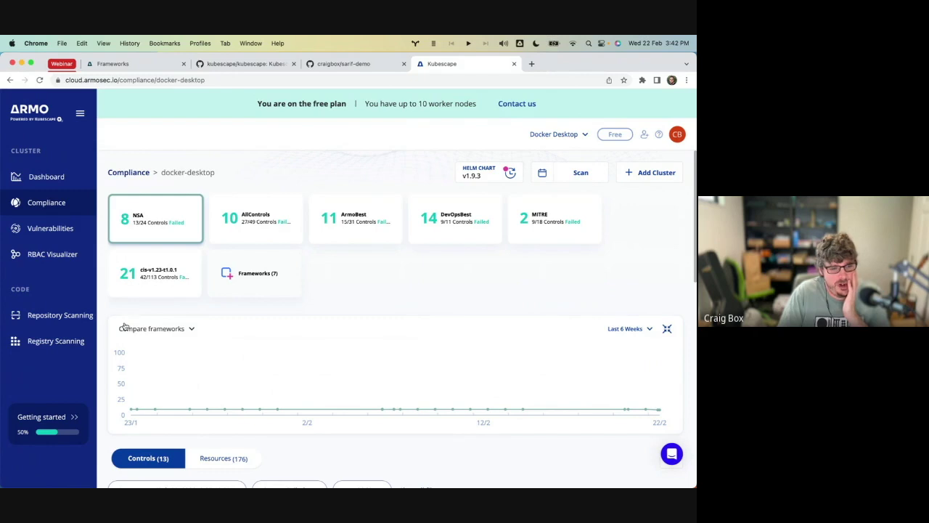
- Open the fix view of the Allow privilege escalation control and review its failed resources and exceptions
scroll(247, 350, "down", 4)
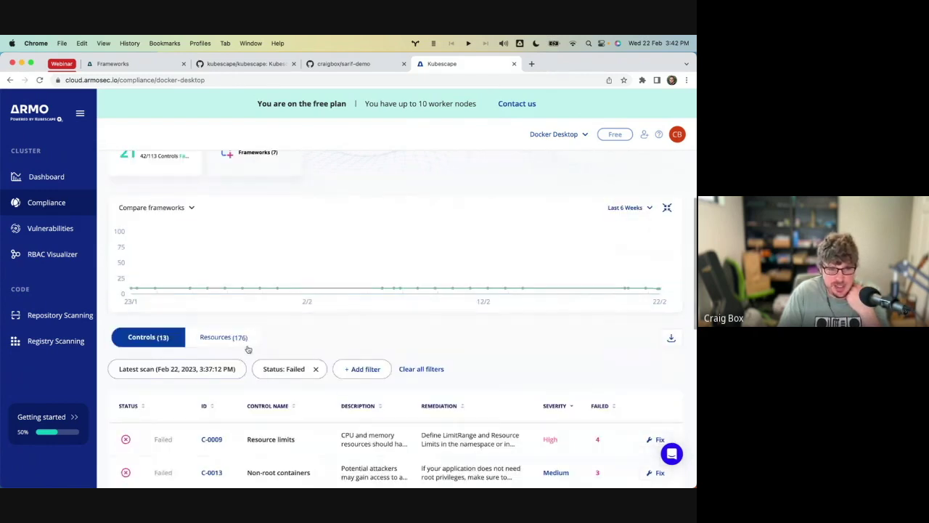
scroll(297, 336, "down", 2)
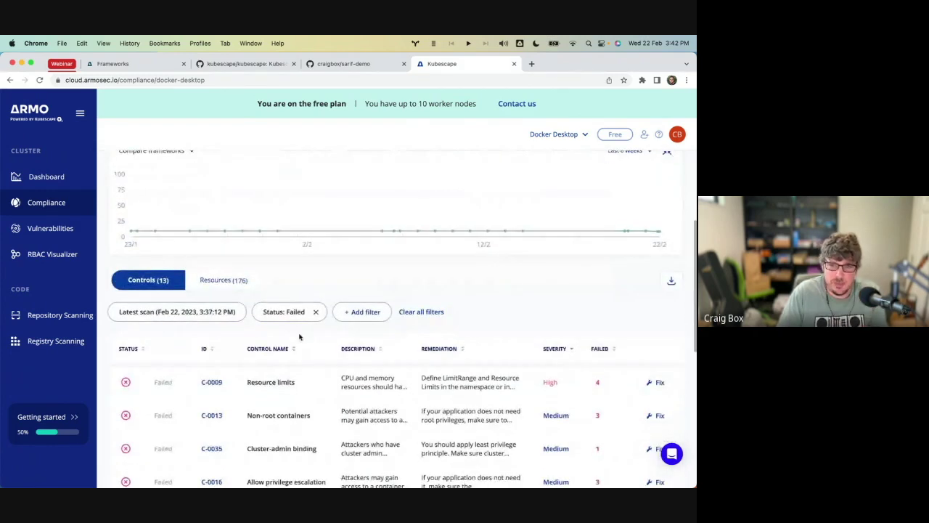
scroll(299, 336, "down", 2)
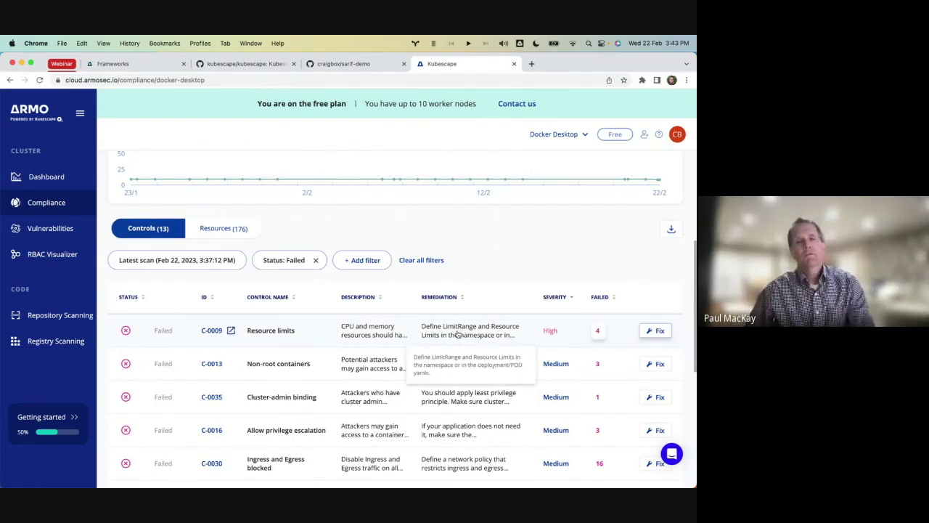
scroll(435, 337, "down", 1)
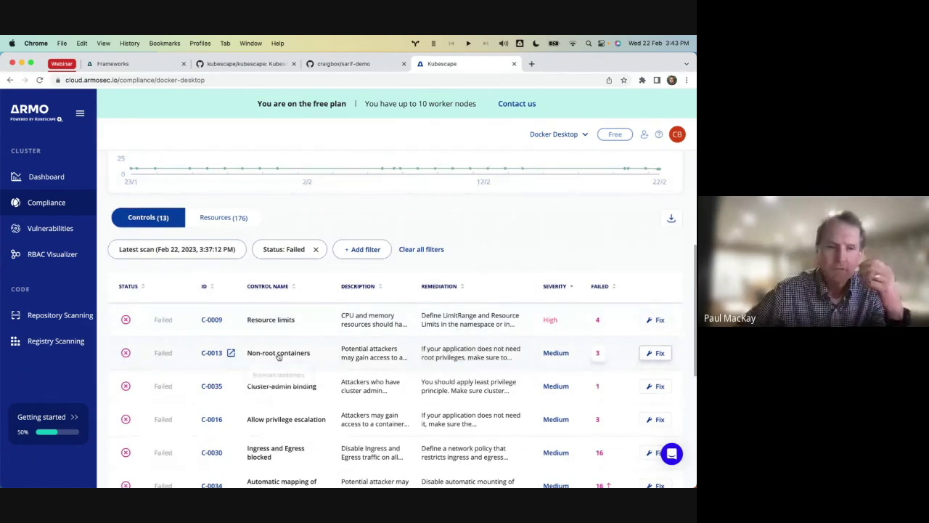
scroll(278, 356, "down", 3)
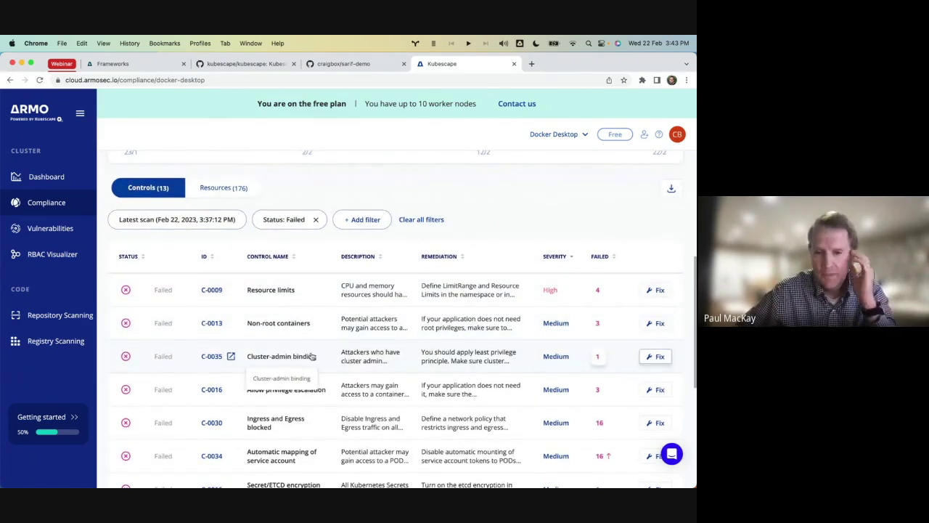
left_click(660, 390)
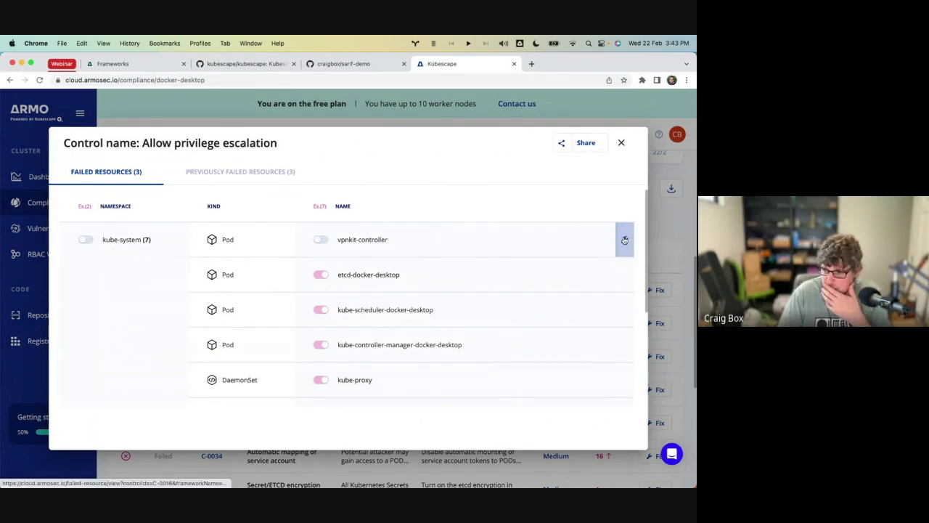
scroll(608, 256, "down", 5)
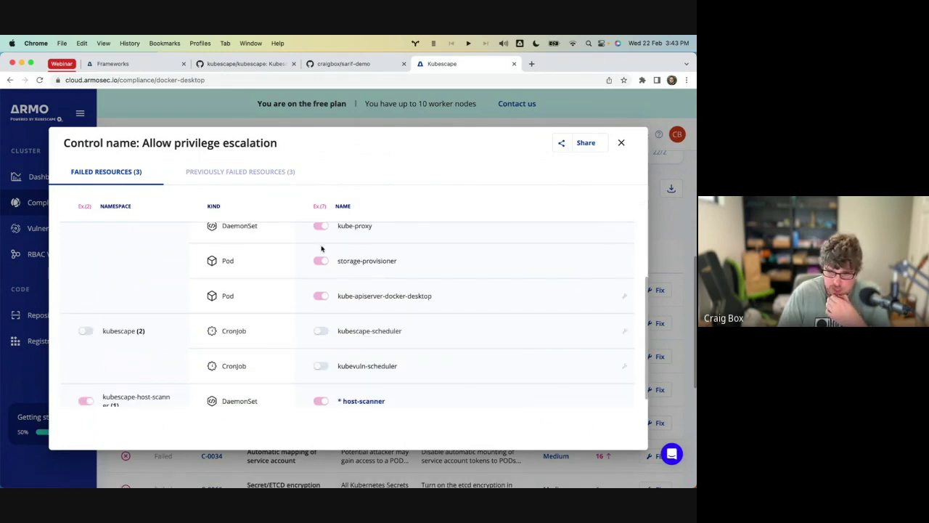
- Check the system exception on the storage-provisioner pod under Allow privilege escalation, then close the control's failed resources
mouse_move(322, 269)
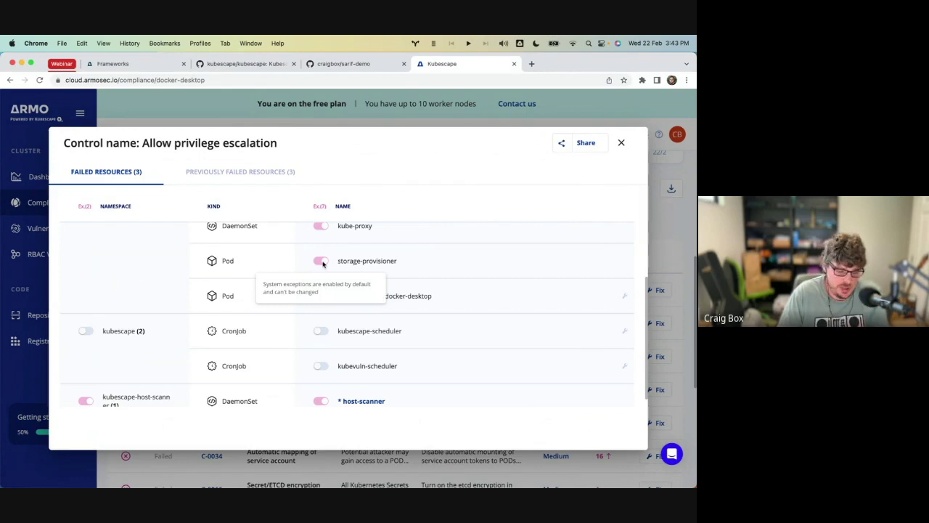
scroll(437, 295, "up", 5)
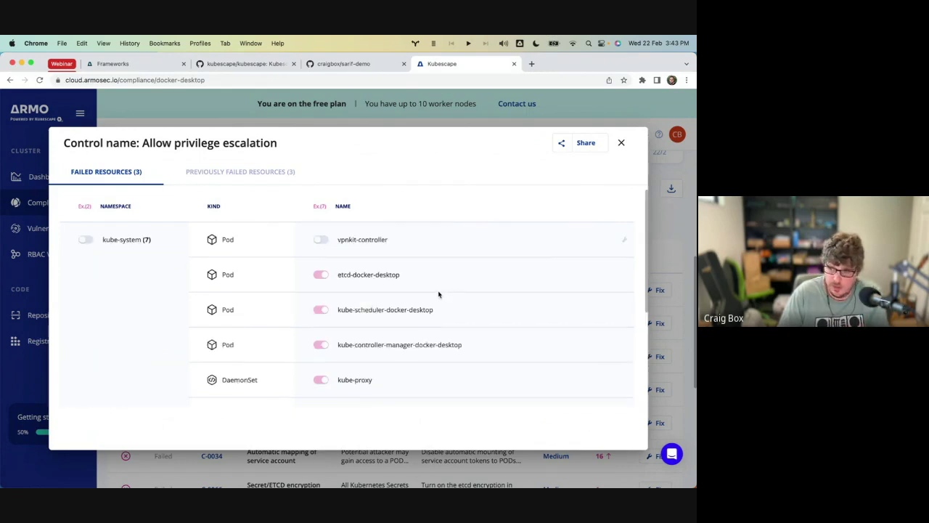
left_click(622, 142)
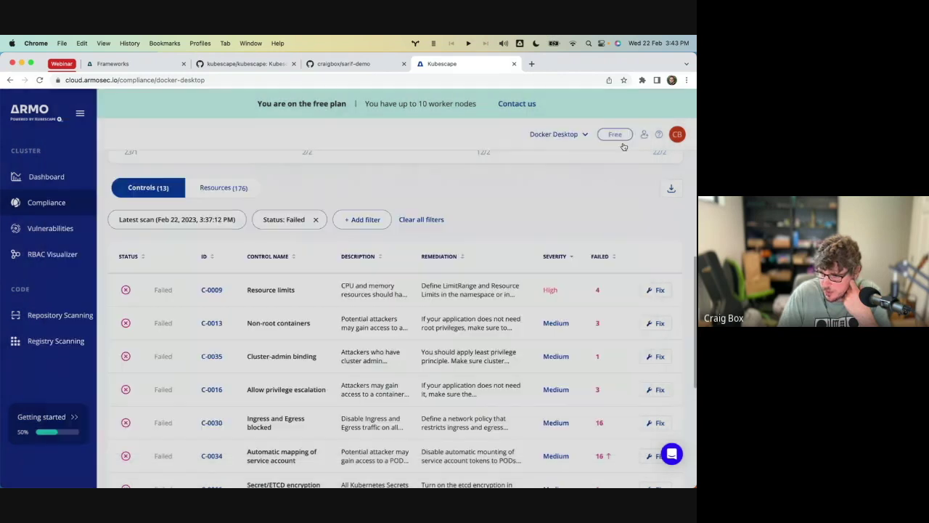
- Reopen the failed resources of control C-0016 from its failed count, review the listed namespaces and exceptions, and close them
left_click(600, 391)
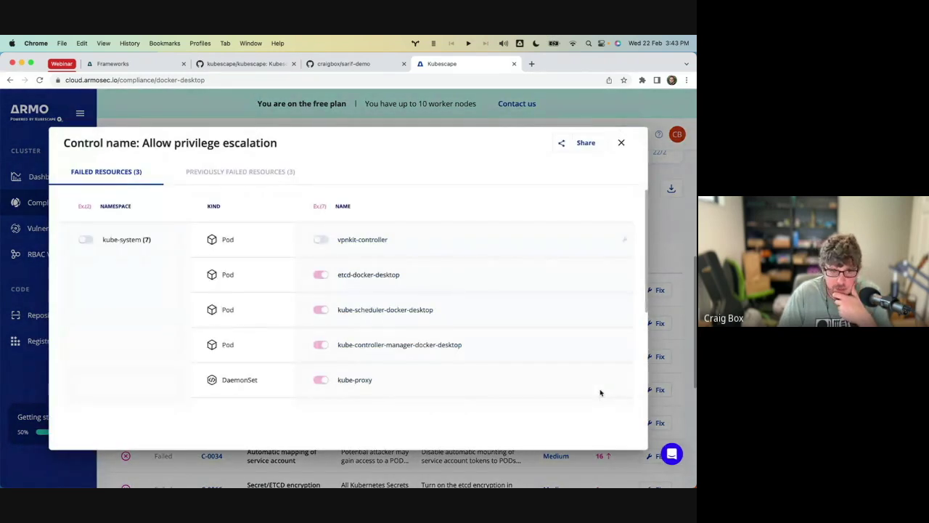
scroll(540, 357, "down", 5)
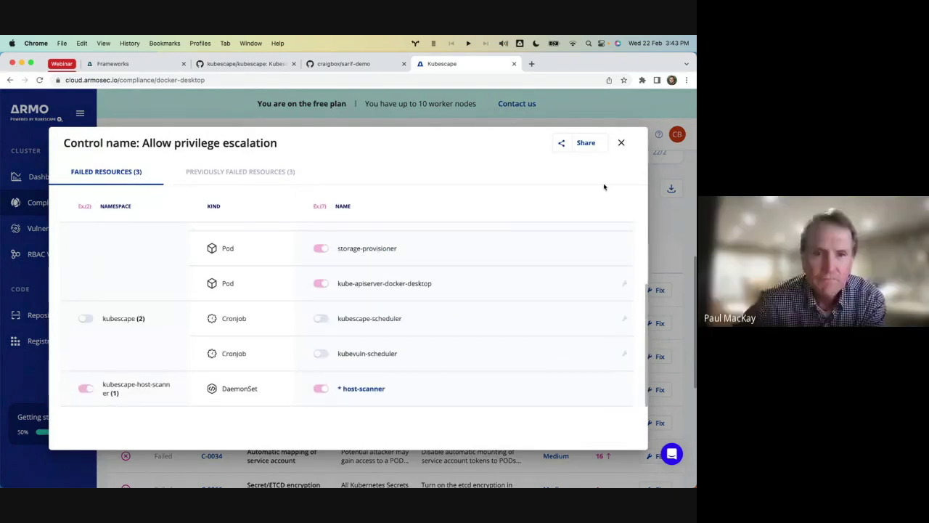
left_click(621, 143)
- Open the failed resources of the Linux hardening control (C-0055), examine its exceptions across all namespaces, and close them
scroll(530, 355, "down", 3)
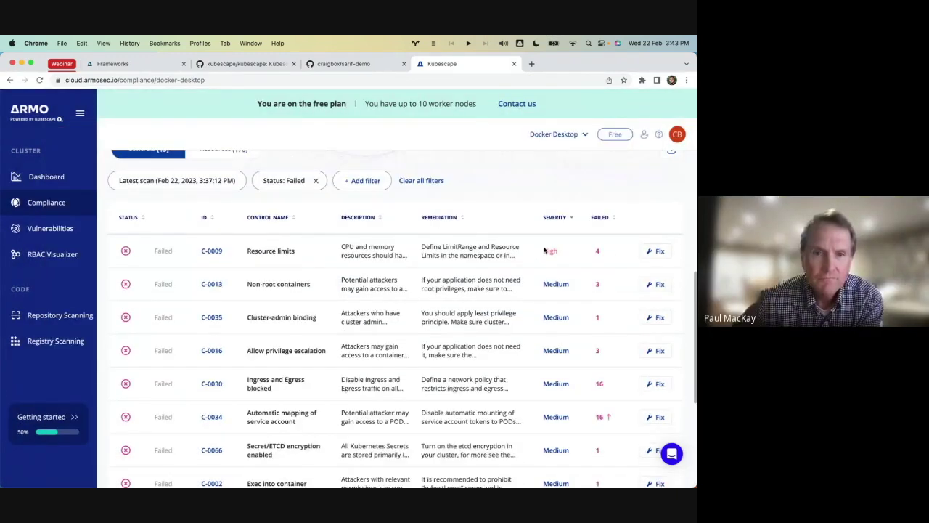
scroll(530, 355, "down", 2)
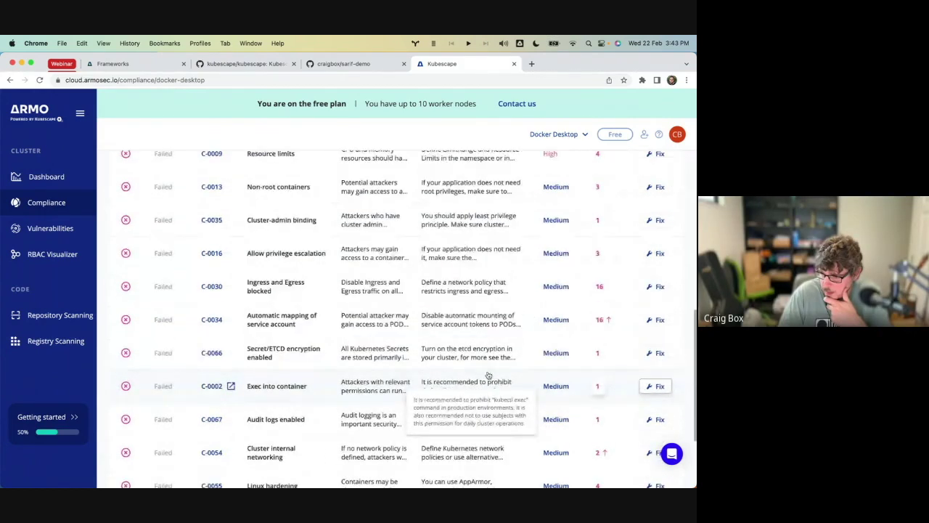
scroll(570, 396, "down", 3)
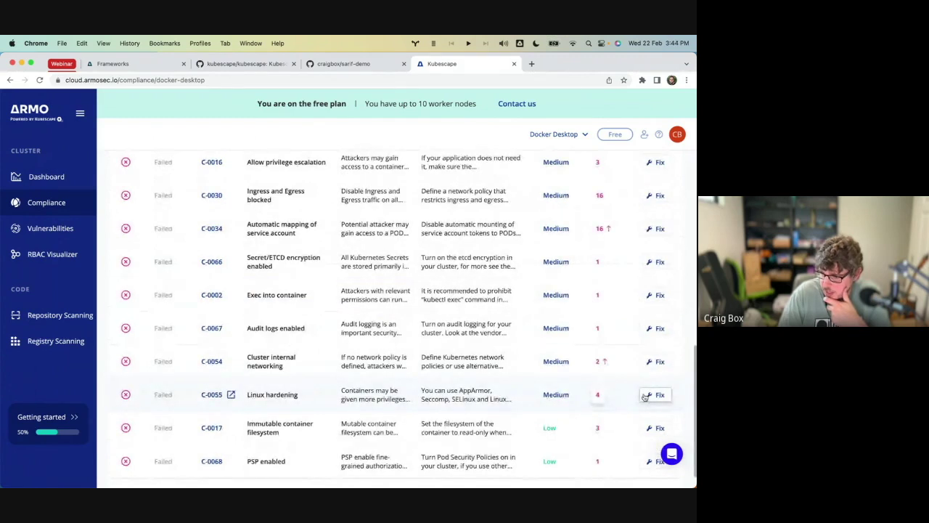
left_click(599, 394)
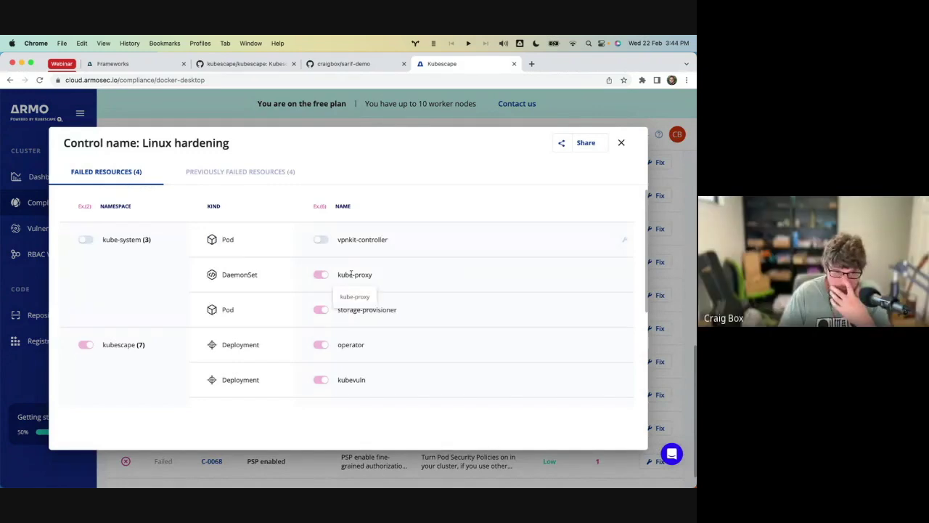
scroll(296, 298, "down", 5)
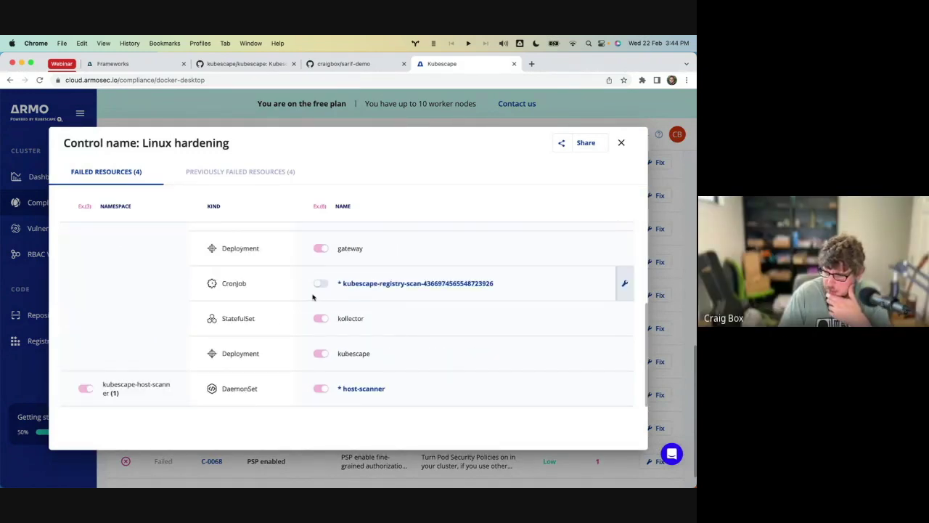
scroll(230, 273, "up", 5)
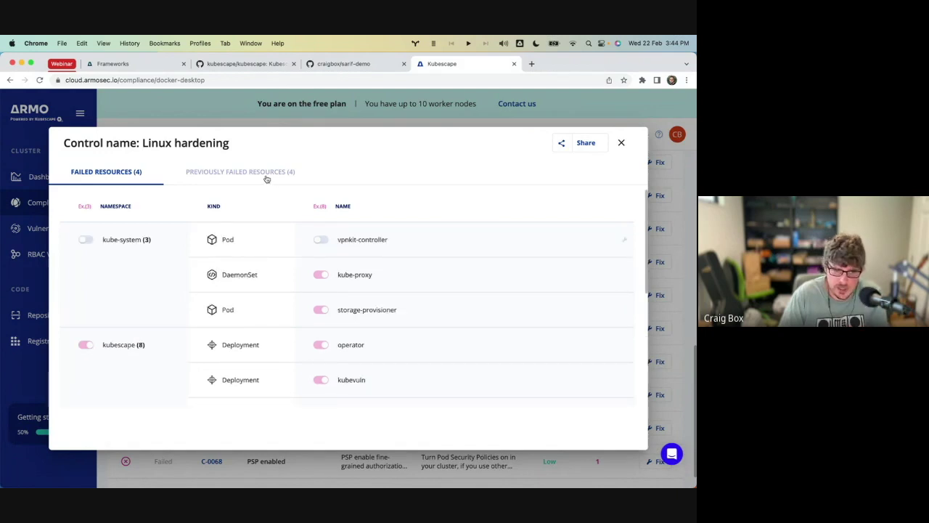
left_click(620, 143)
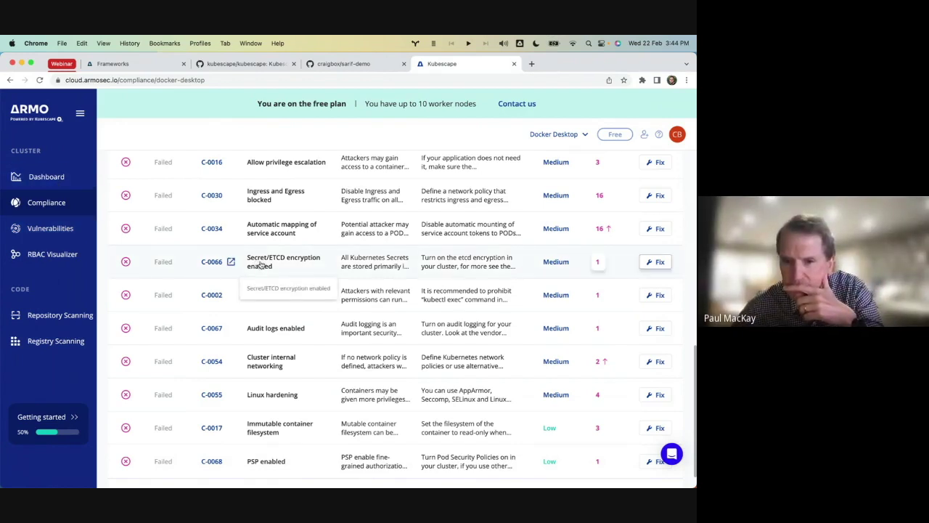
scroll(263, 261, "up", 15)
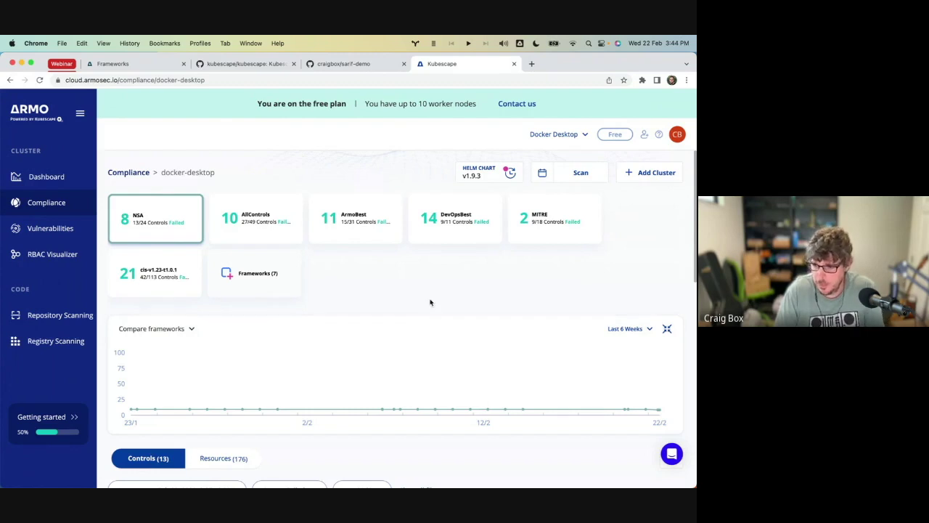
scroll(431, 300, "down", 5)
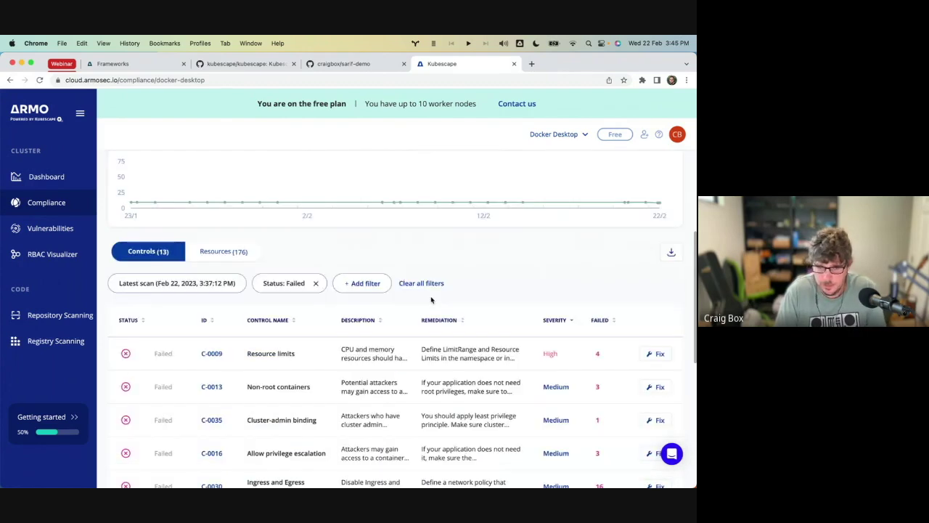